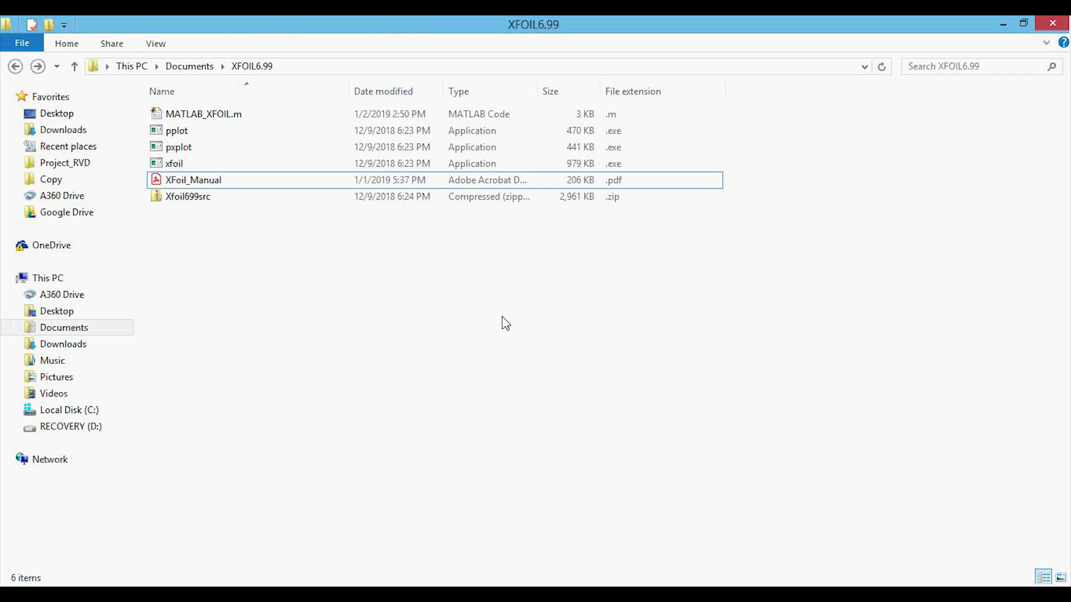
Select xfoil.exe in the XFOIL6.99 folder in Documents.
key("Up")
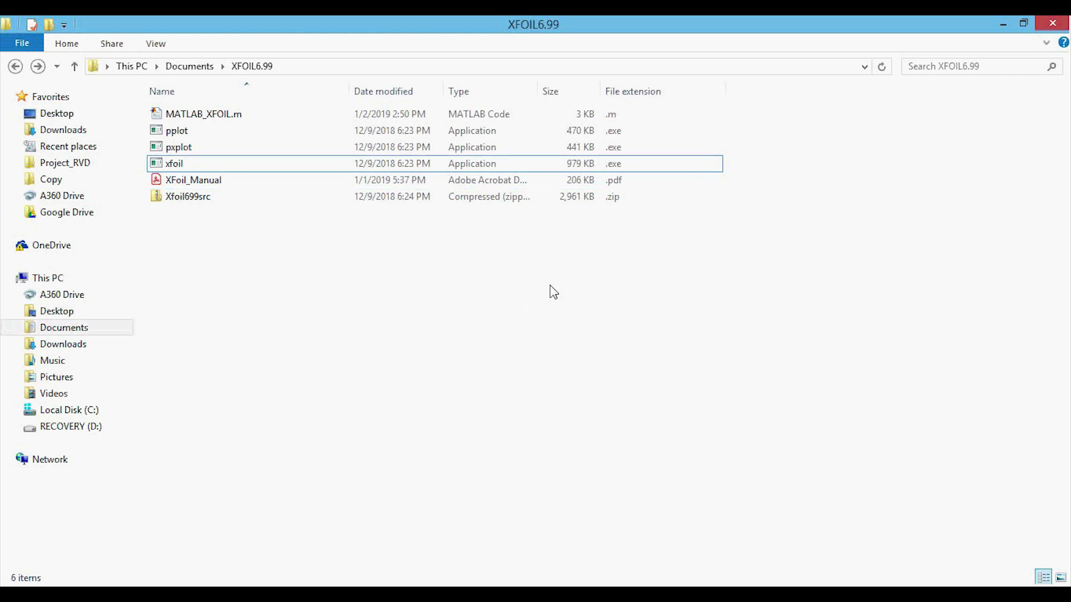
left_click(215, 167)
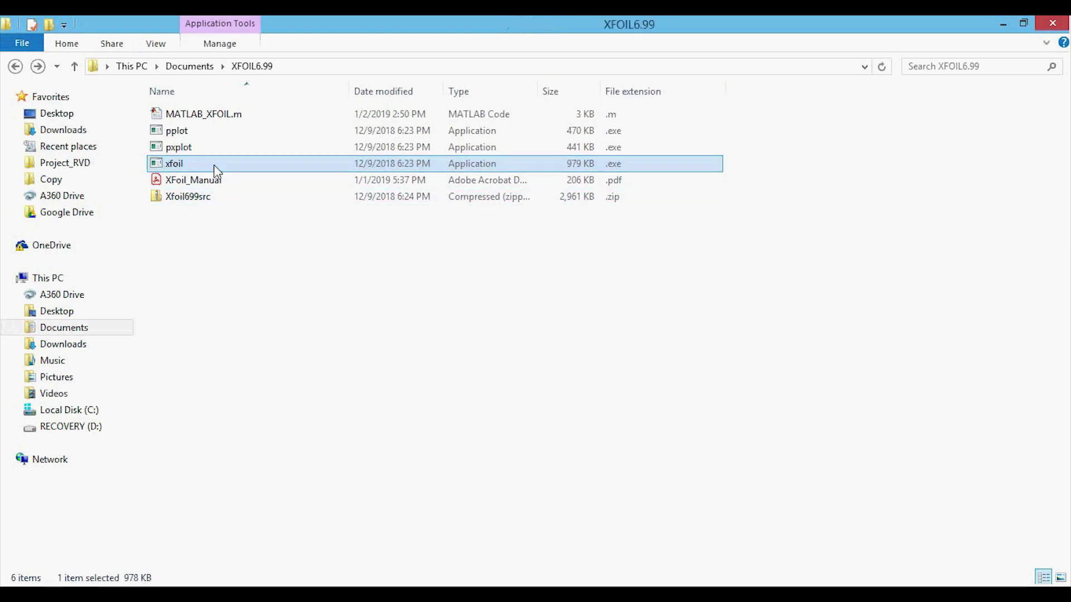
Launch xfoil.exe and position the console window on the left at full height.
double_click(214, 165)
left_click_drag(219, 55, 204, 34)
left_click_drag(518, 150, 518, 133)
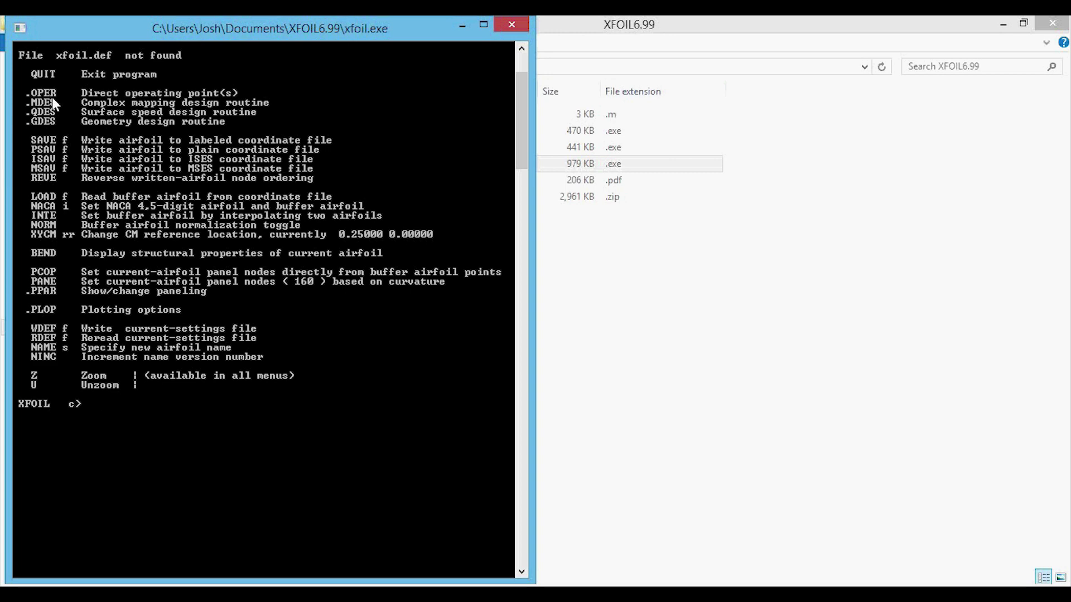
List the XFOIL commands, then generate the NACA 2412 airfoil with 331 buffer points.
type("?")
key("Return")
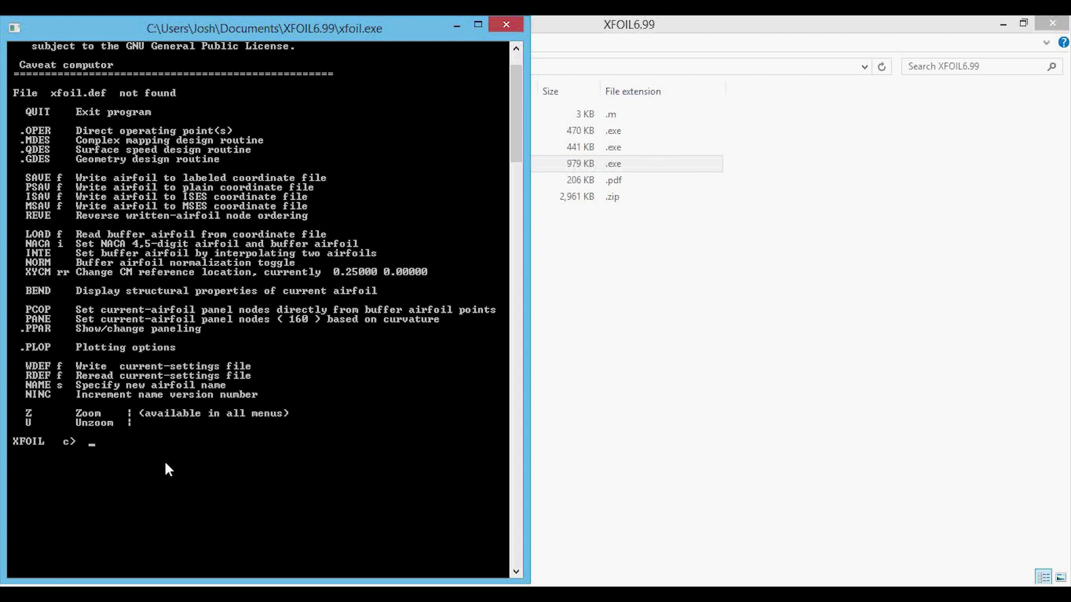
type("NACA 2412")
key("Return")
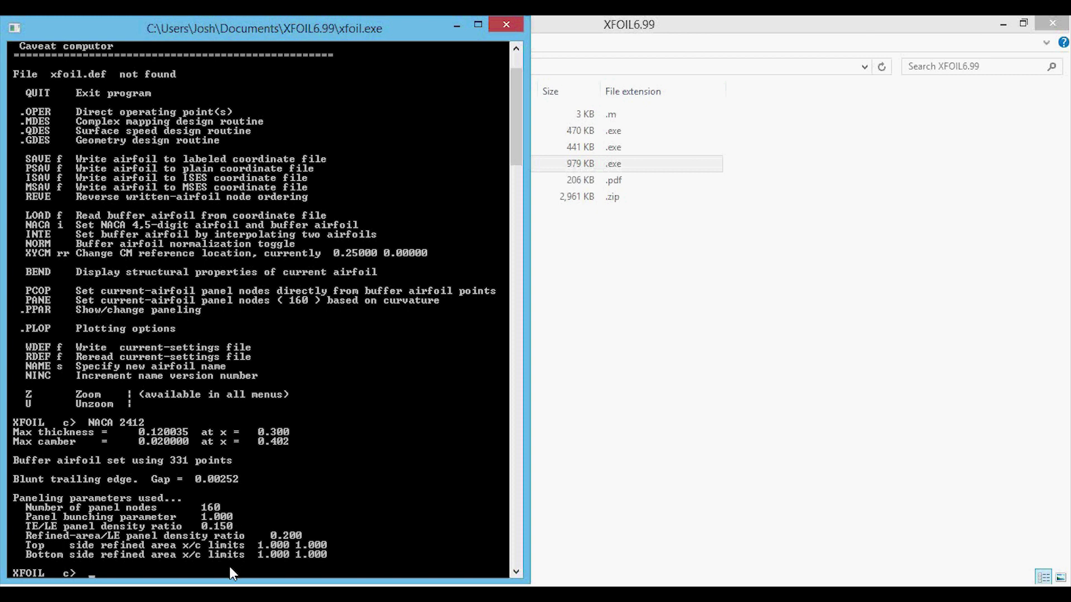
Show the ppar paneling parameters and place the 160-node paneling plot right of the console.
type("ppar")
key("Return")
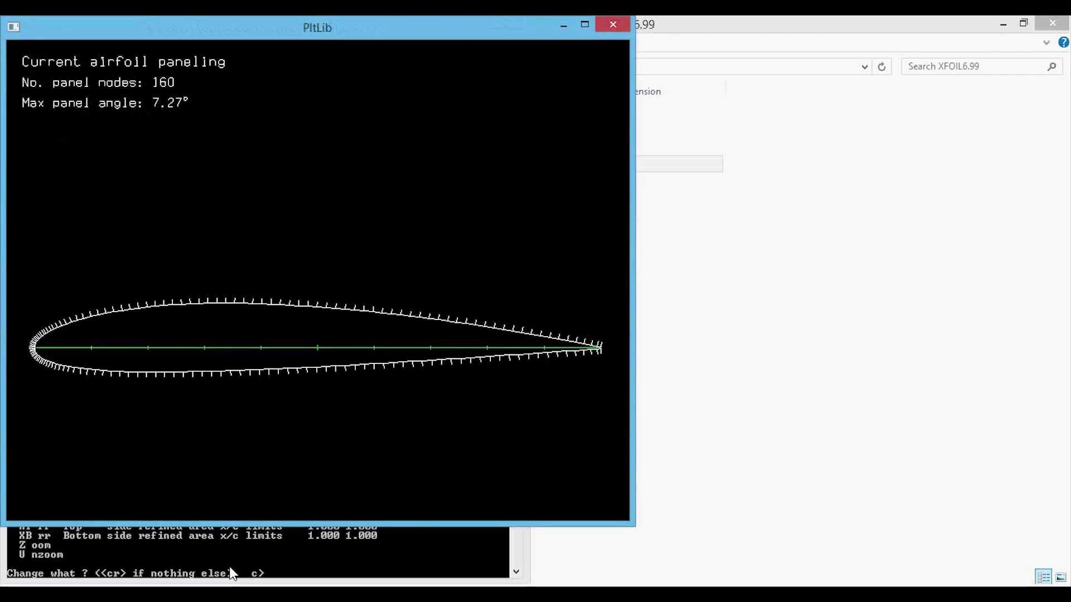
left_click_drag(334, 25, 766, 52)
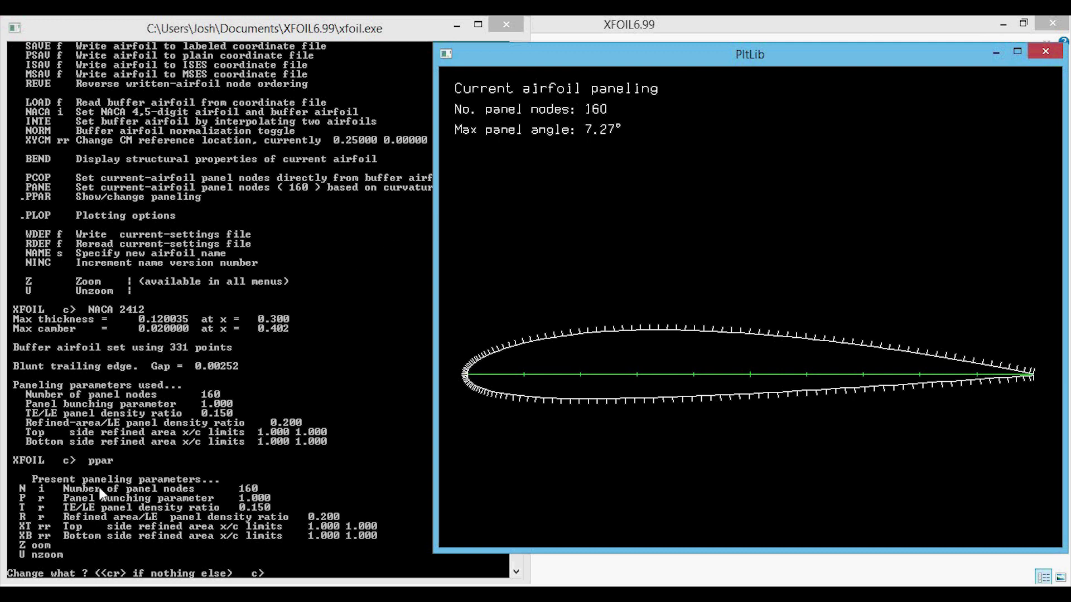
Set N to 35 panel nodes, check the replot's 32.01° max corner angle, exit PPAR.
left_click(26, 486)
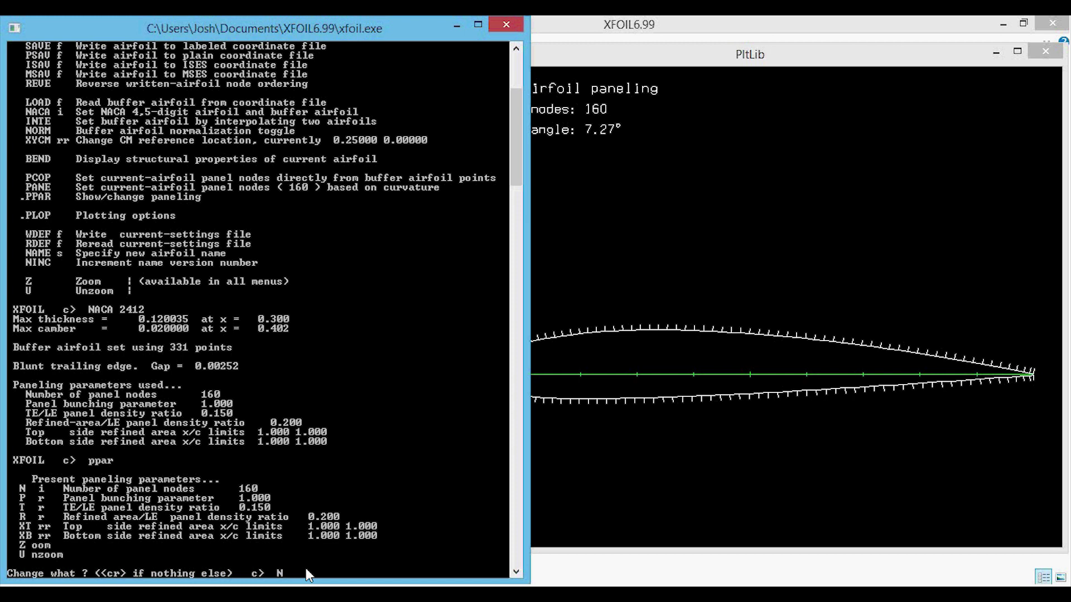
type("N 35")
key("Return")
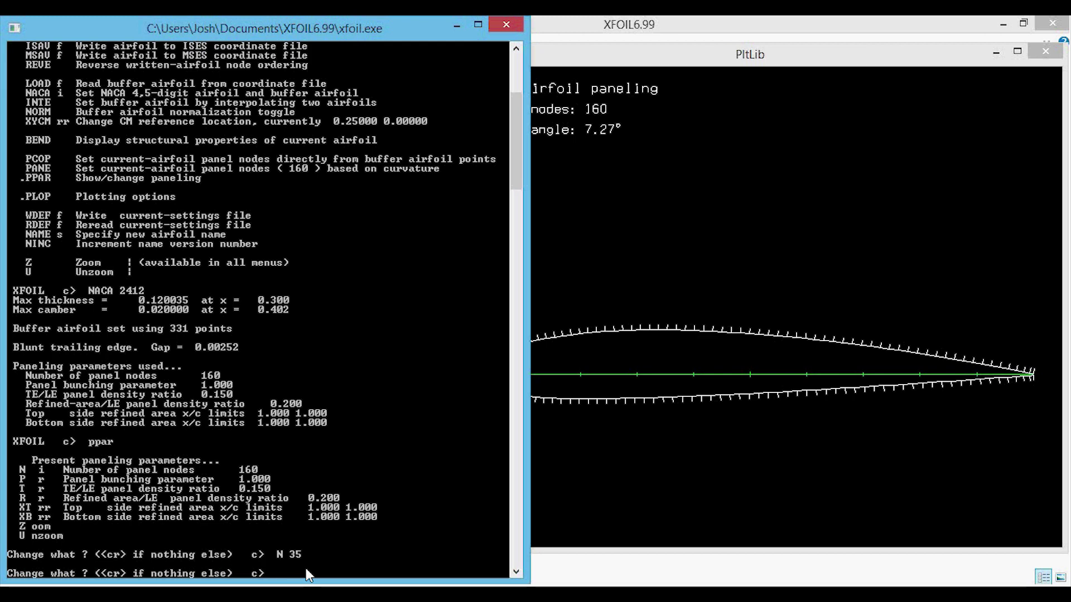
key("Return")
left_click(758, 192)
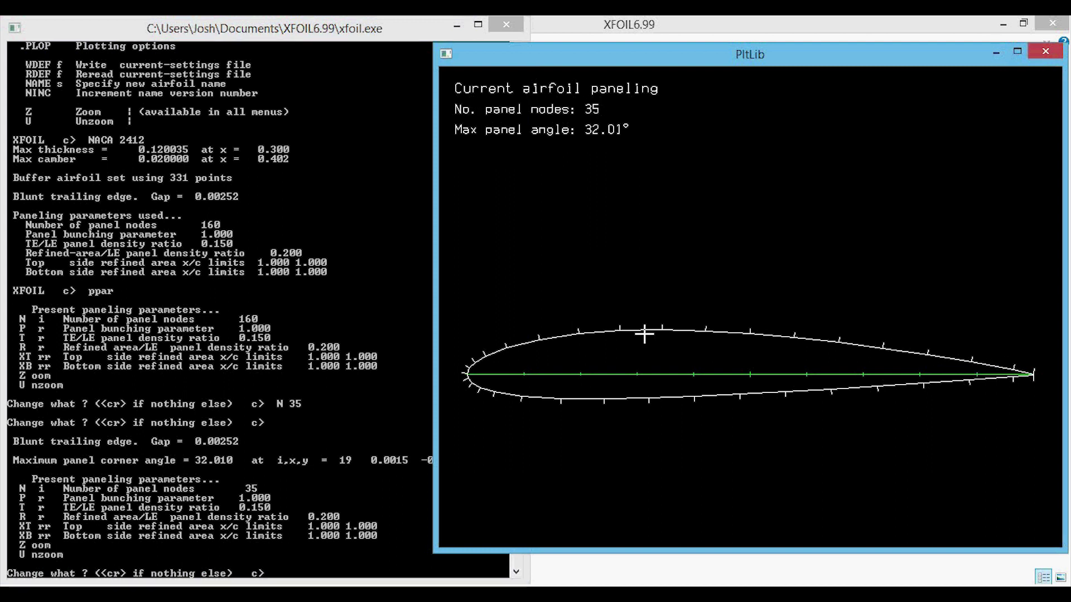
left_click(342, 479)
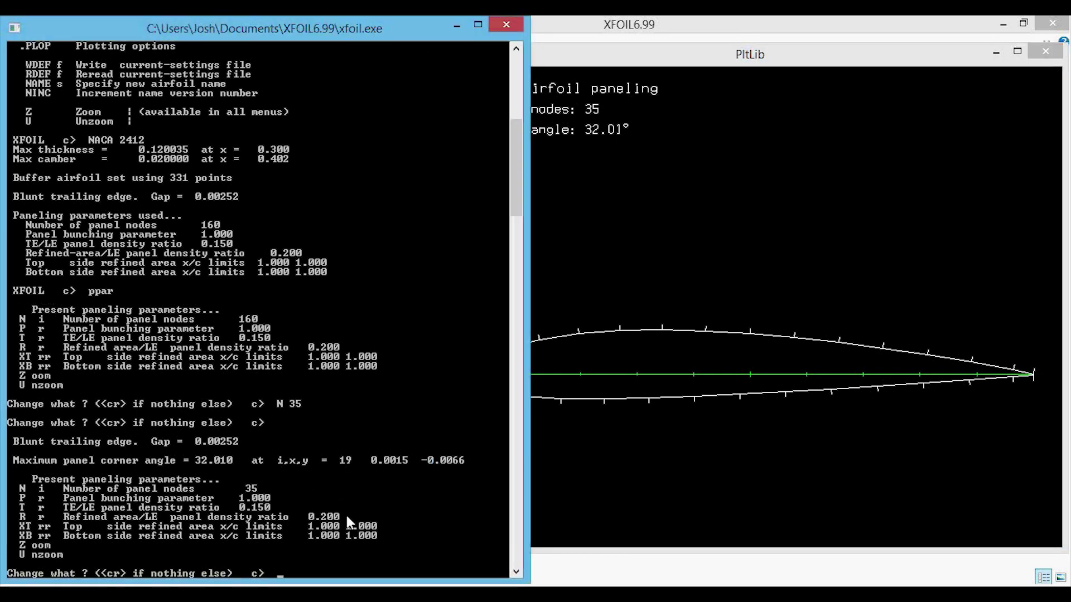
key("Return")
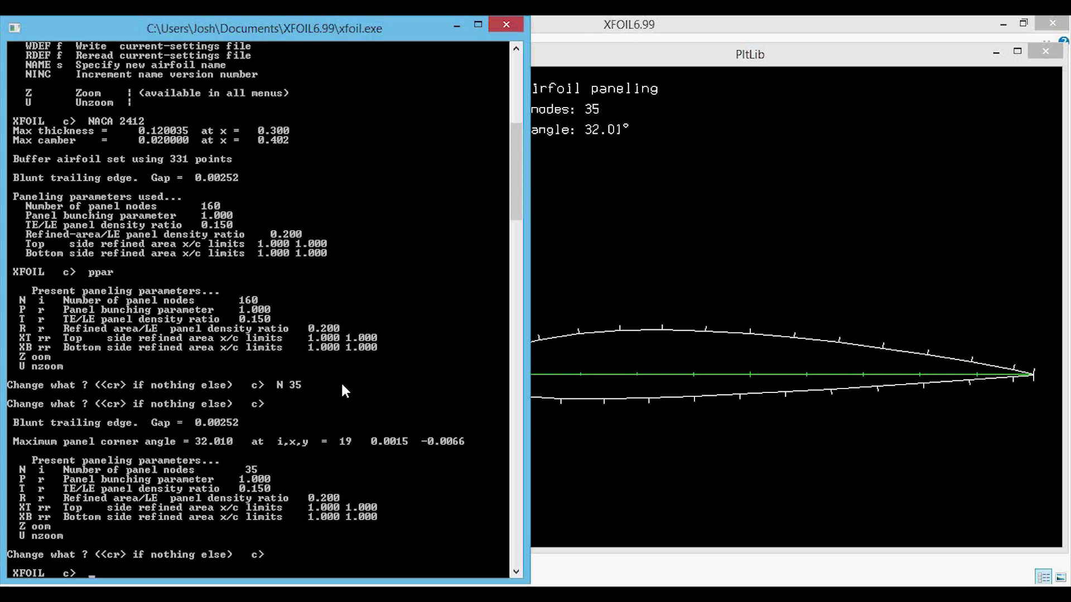
Save the airfoil coordinates to Save_Airfoil.txt with psav, then enter the OPER menu.
type("?")
key("Return")
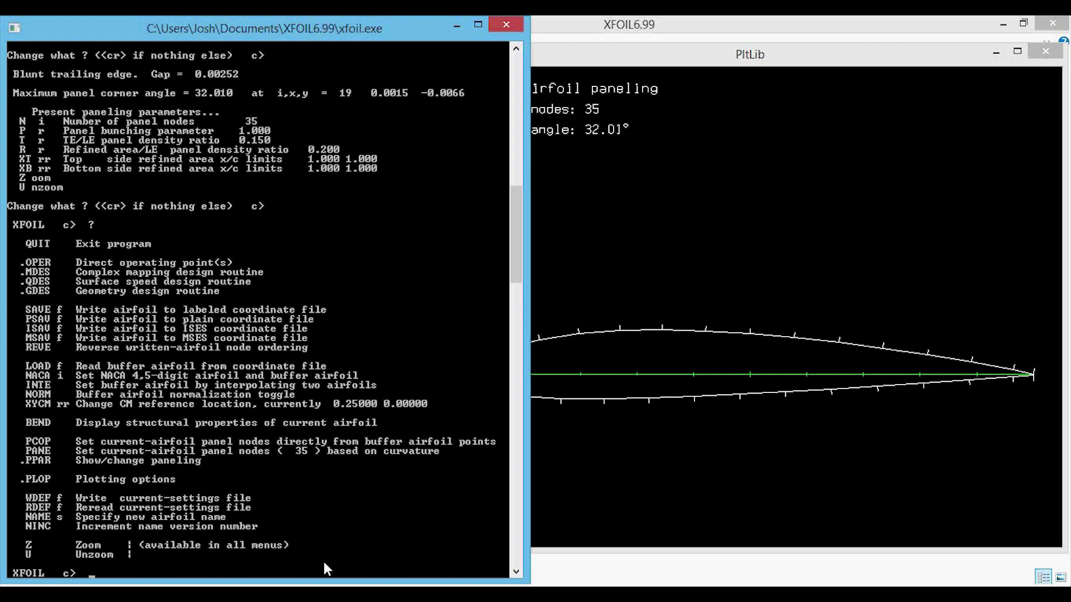
type("psav Save_Airfoil.txt")
key("Return")
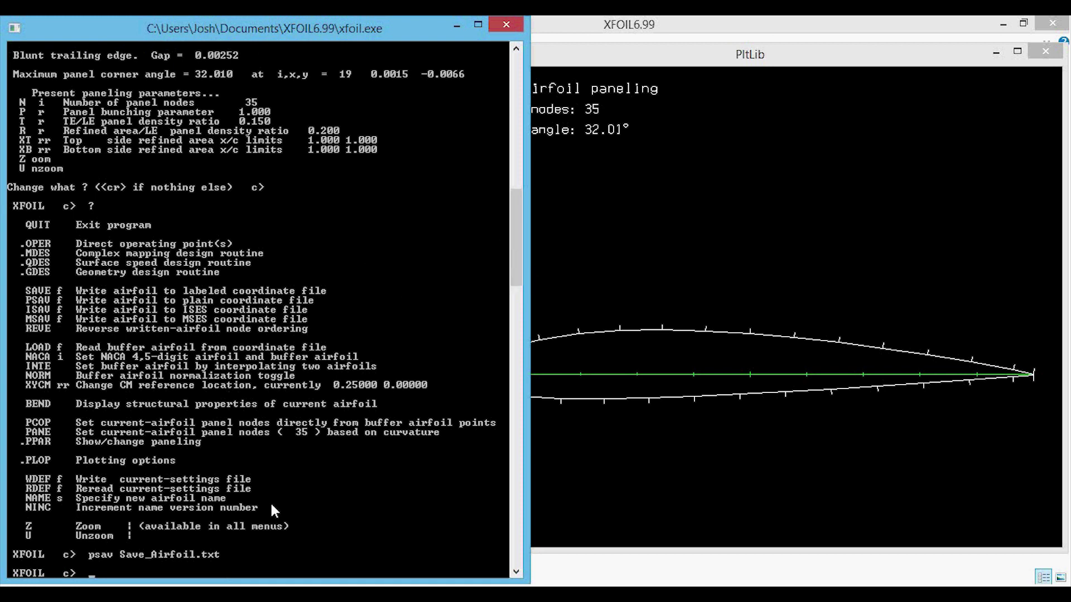
type("oper")
key("Return")
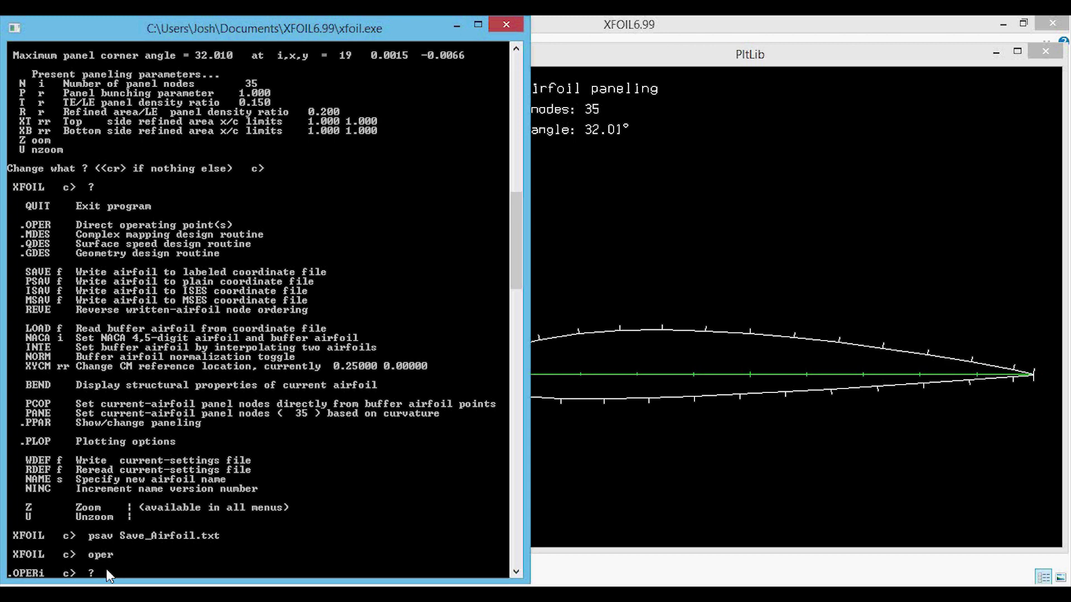
Run alfa 0 and view the Cp plot showing CL 0.2533 and CM -0.0553.
type("?")
key("Return")
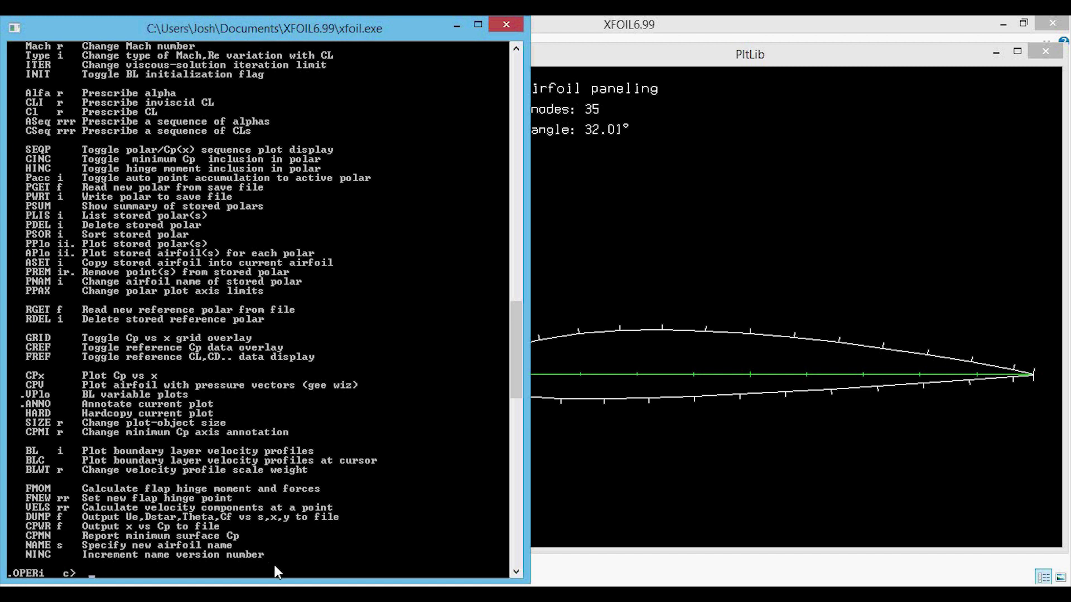
type("alfa 0")
key("Return")
left_click(684, 70)
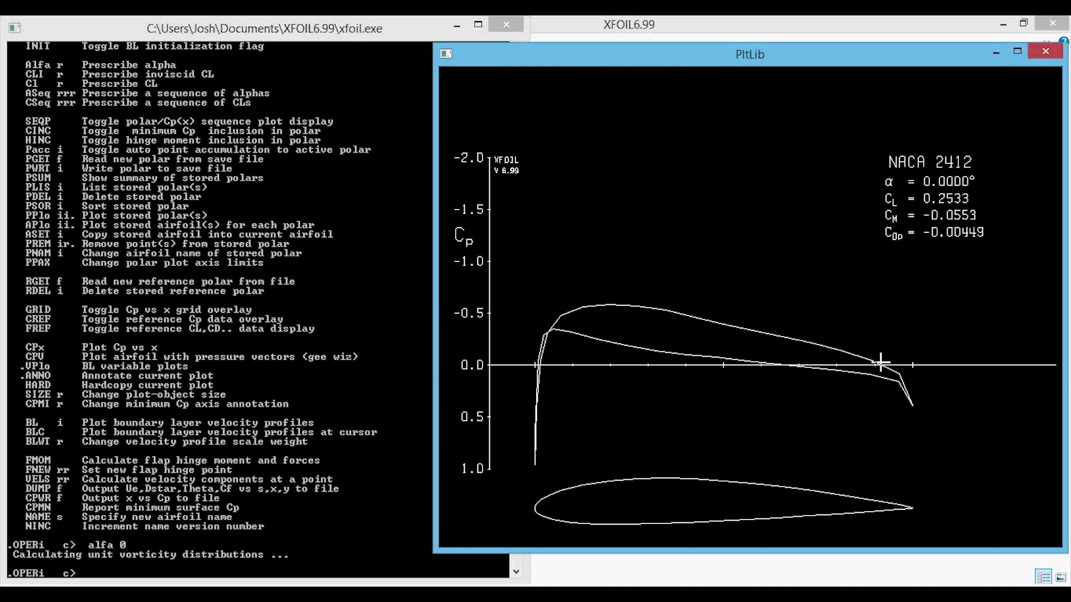
Write the Cp distribution with cpwr Save_Cp.txt and switch to the File Explorer window.
left_click(331, 539)
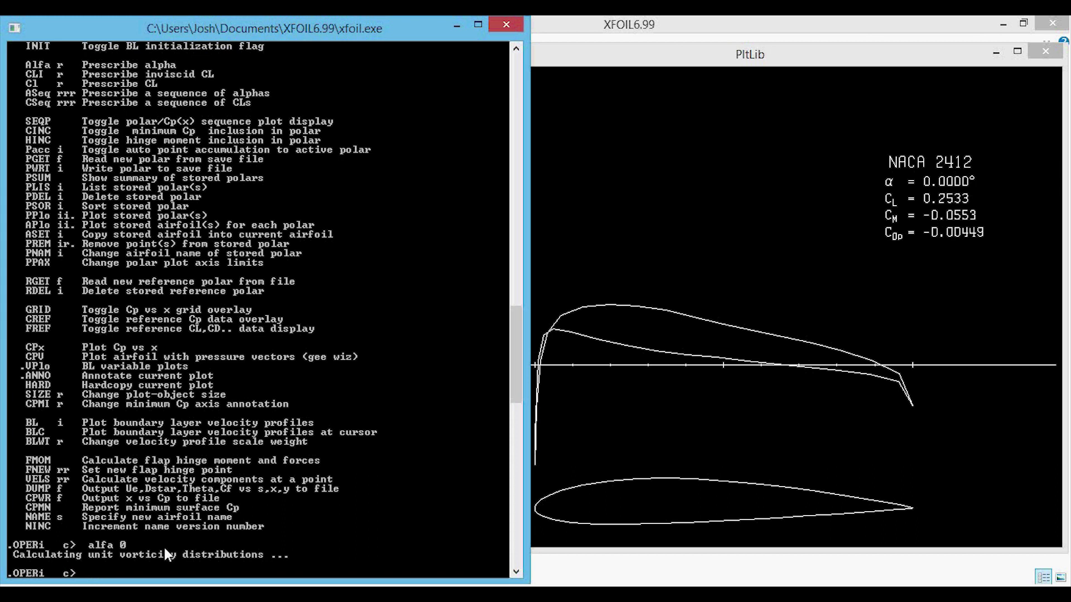
type("cpwr Save_Cp.txt")
key("Return")
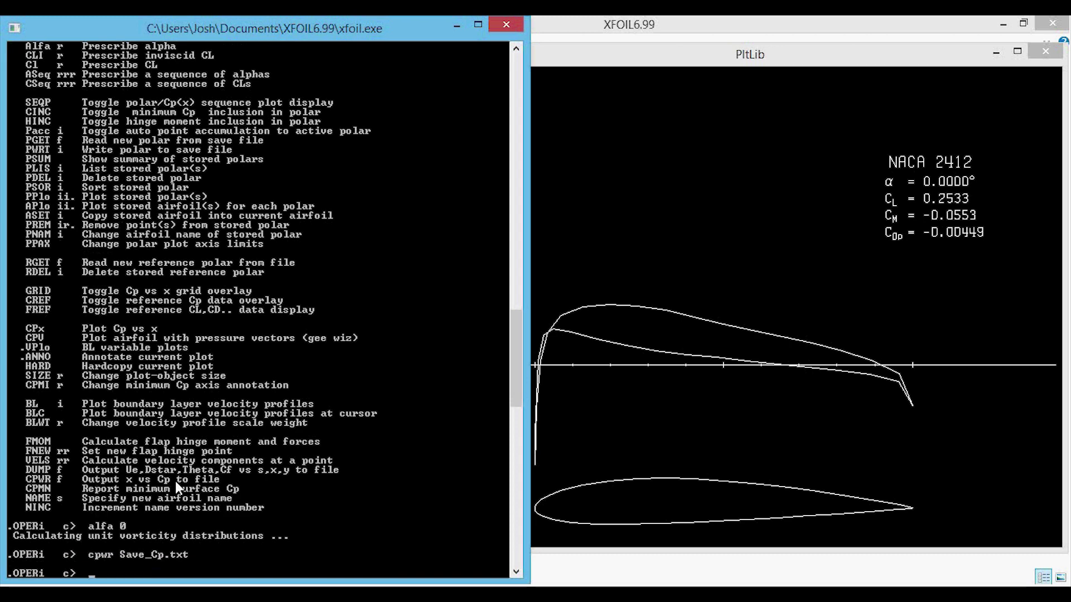
key("alt+Tab")
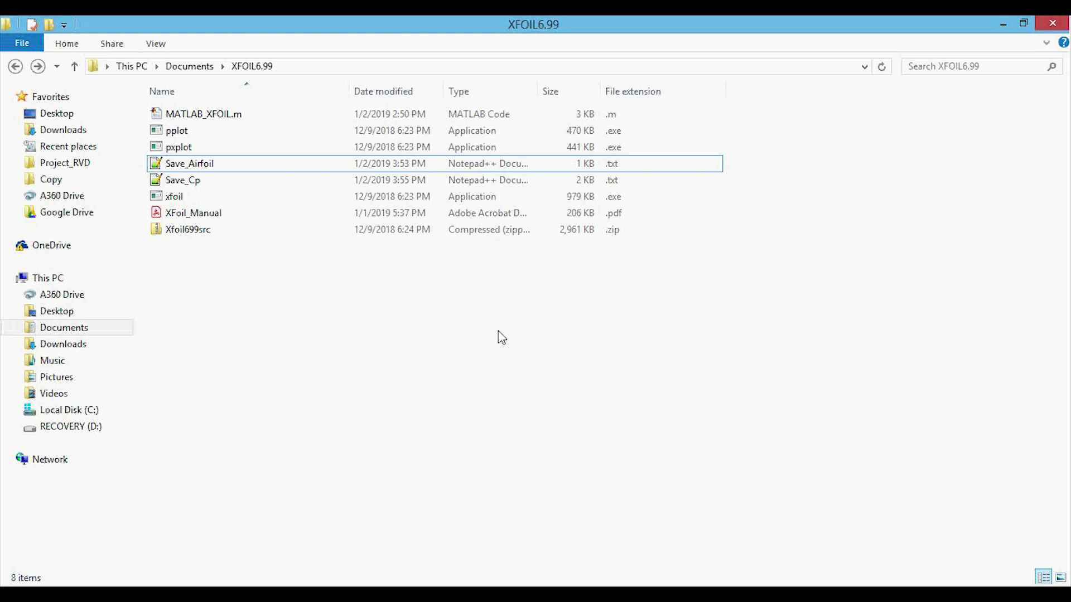
Open Save_Airfoil.txt in Notepad++ to show its 35 x–y coordinate pairs.
left_click(211, 164)
left_click(204, 182)
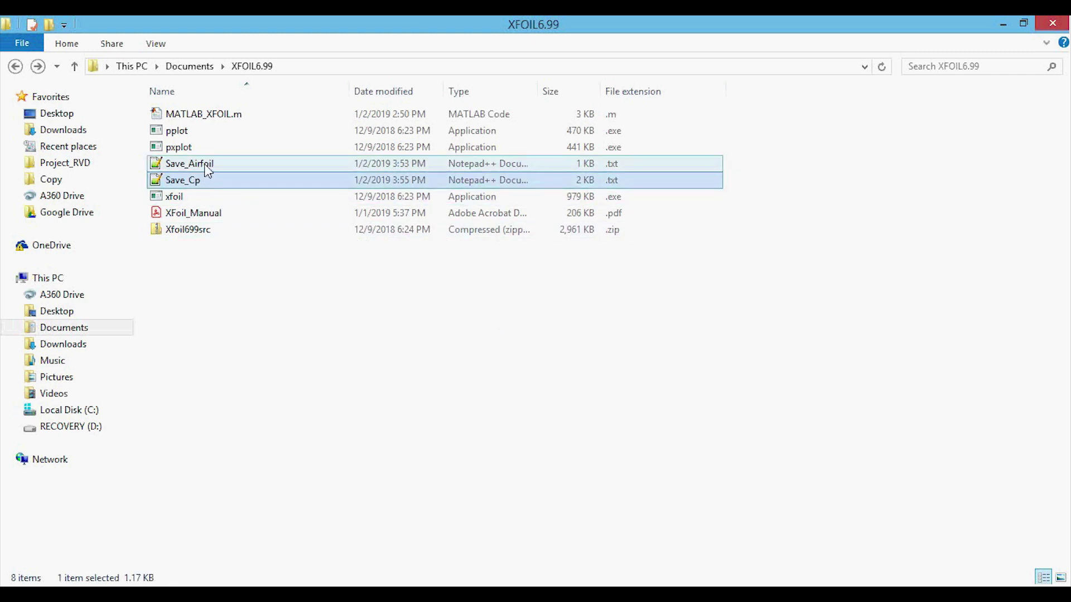
double_click(207, 169)
left_click(246, 163)
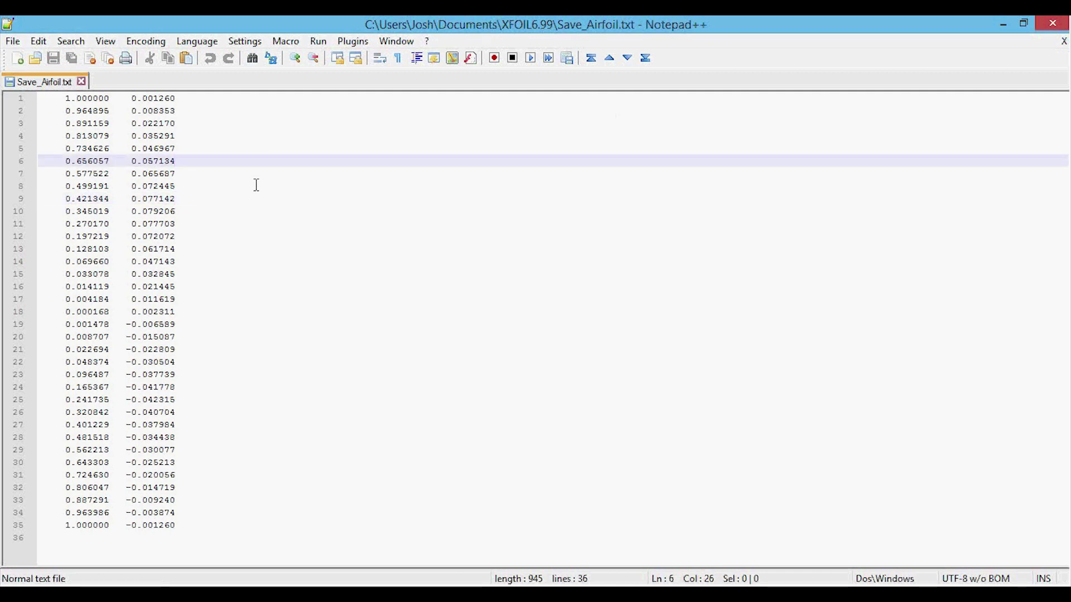
Highlight the first 22 coordinate rows of Save_Airfoil.txt, then close Notepad++.
left_click_drag(83, 99, 81, 362)
left_click(87, 274)
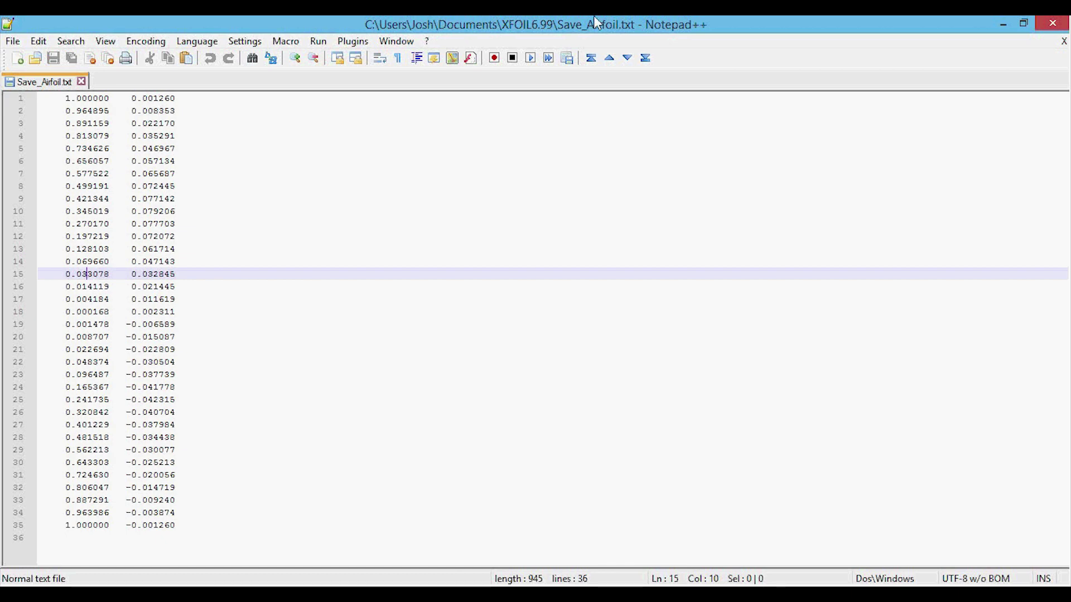
left_click(1053, 23)
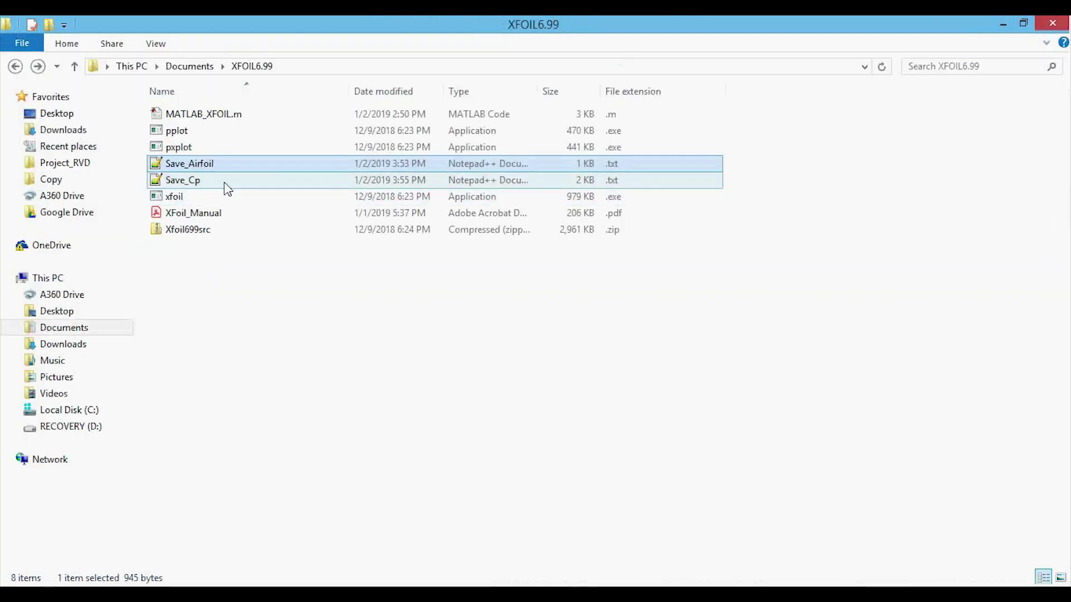
Open Save_Cp.txt in Notepad++ and inspect its NACA 2412 header and x, y, Cp columns.
double_click(226, 184)
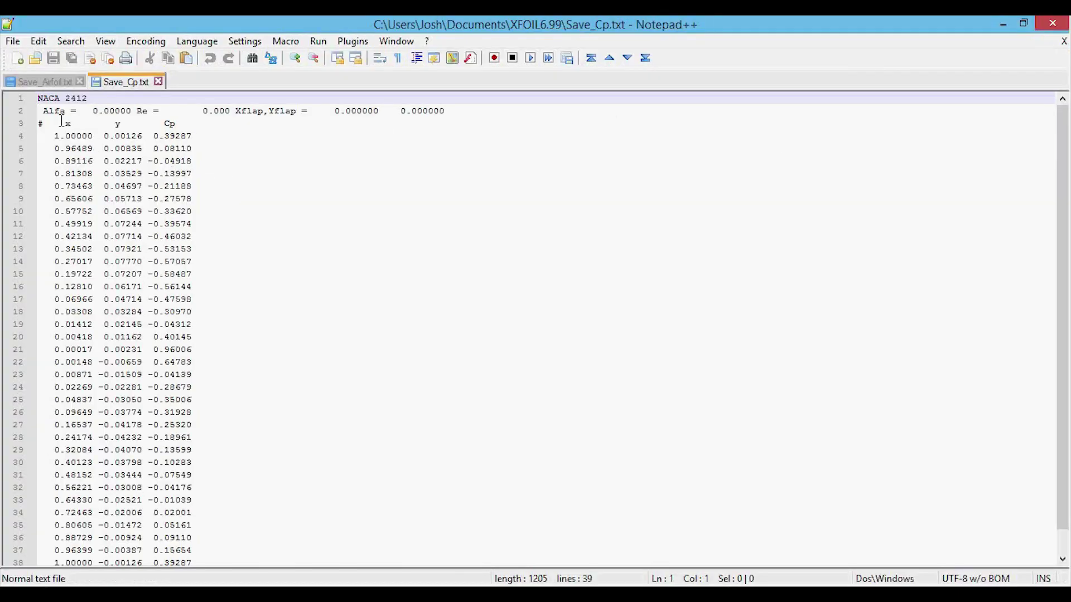
left_click_drag(40, 98, 220, 241)
left_click(220, 248)
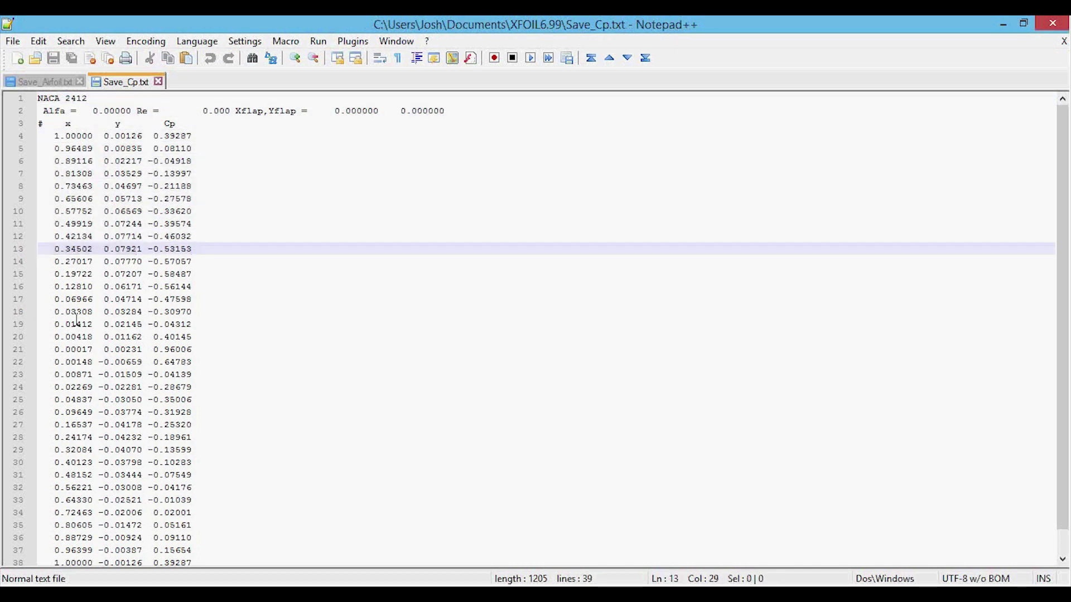